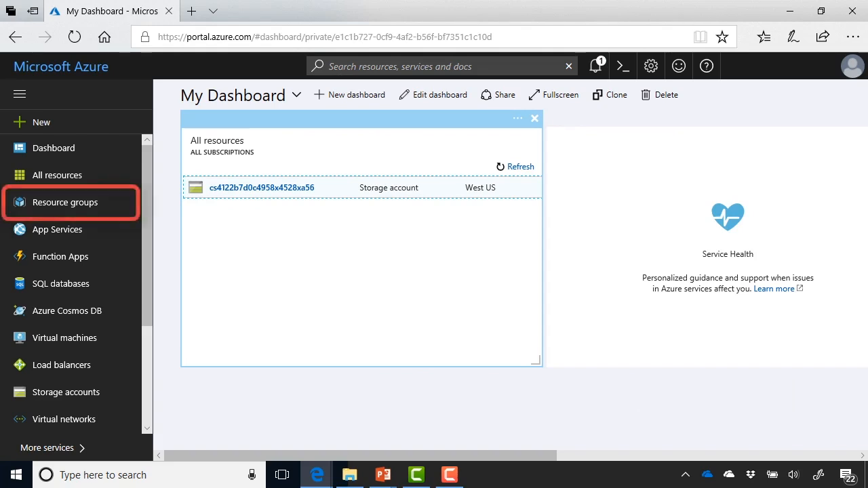
Open Resource groups from the left sidebar
click(65, 202)
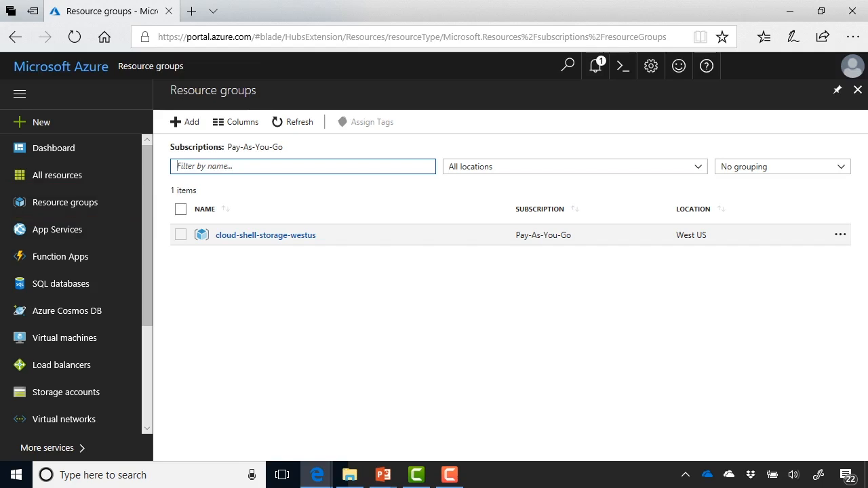
Create resource group 'SL-Storage' under Pay-As-You-Go in North Central US
click(185, 122)
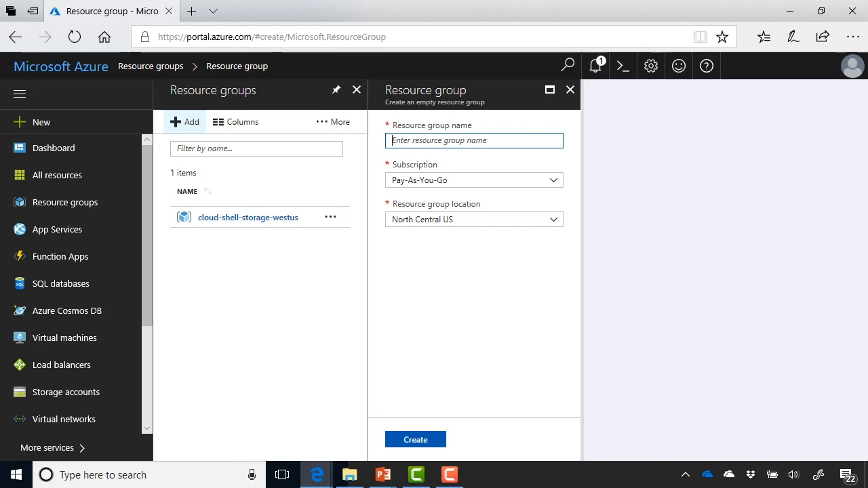
text(SL-Storage)
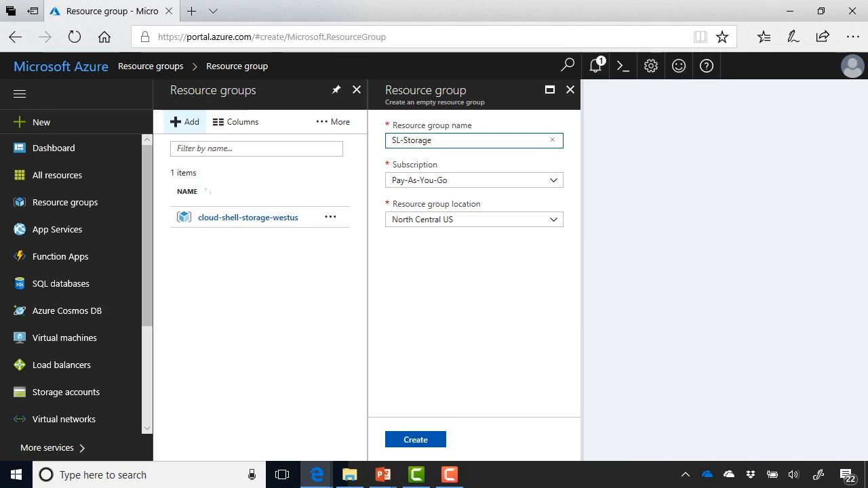
click(416, 439)
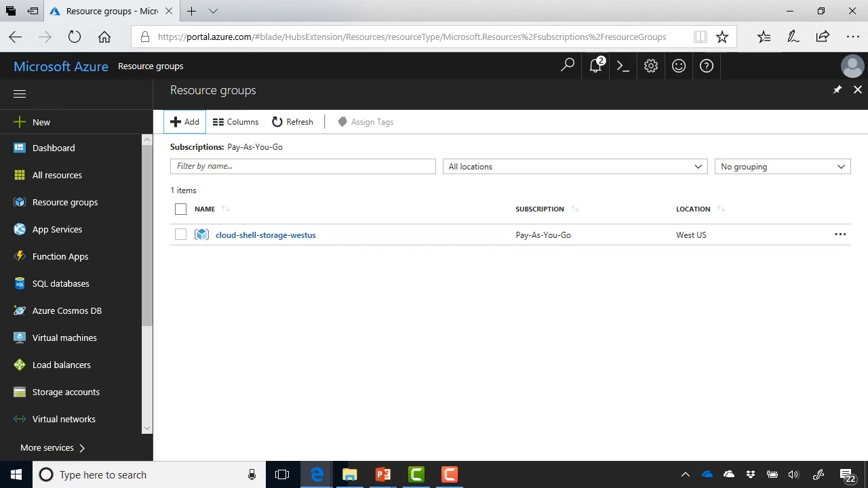
Refresh the list, open the SL-Storage resource group and start adding a resource
click(293, 122)
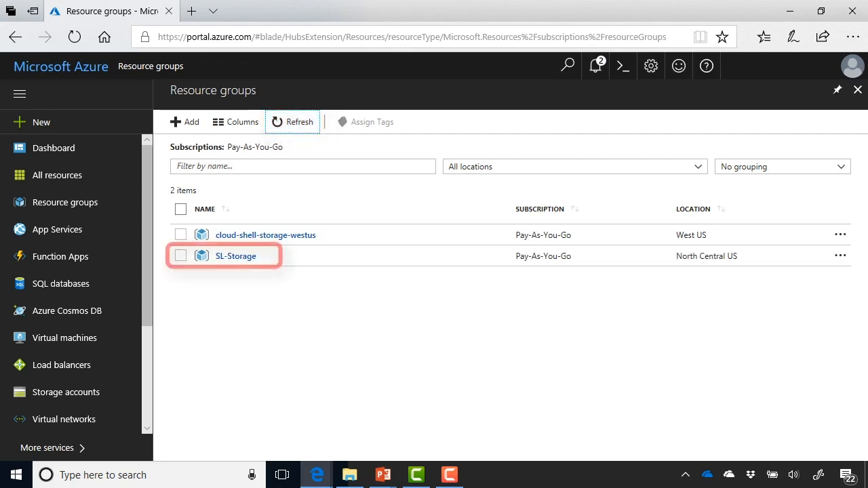
click(236, 256)
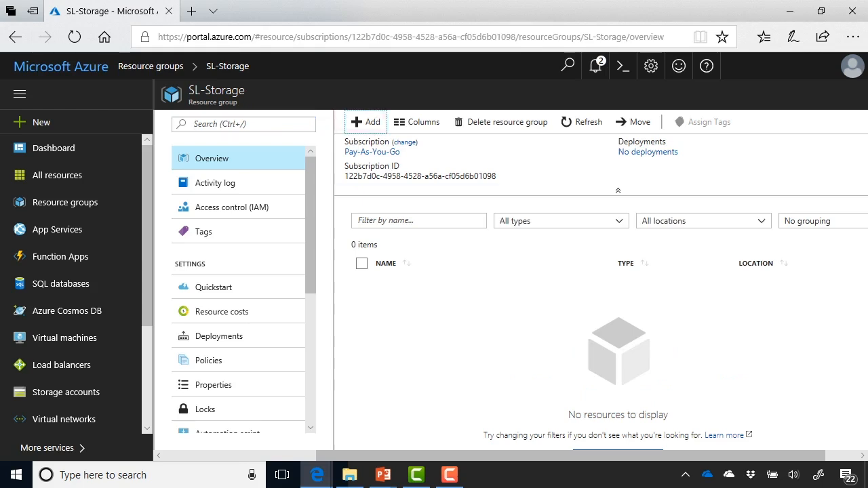
click(366, 122)
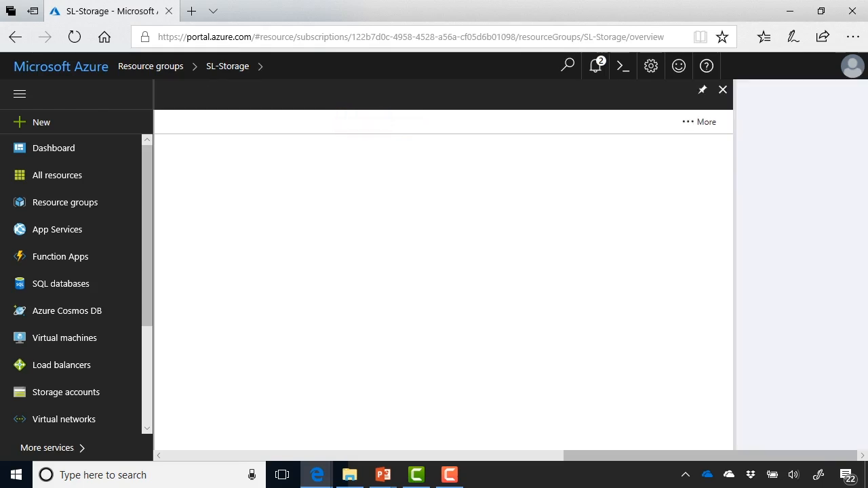
Find 'Storage account - blob, file, table, queue' and open its Create form
text(S)
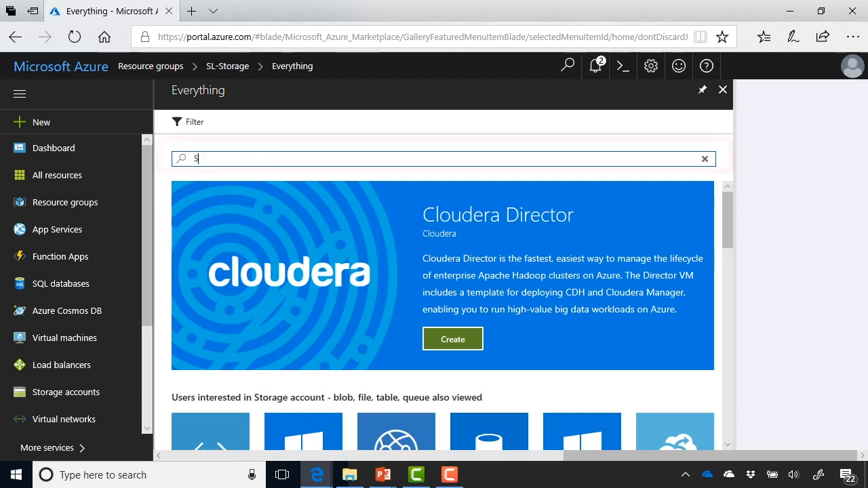
text(torage Account)
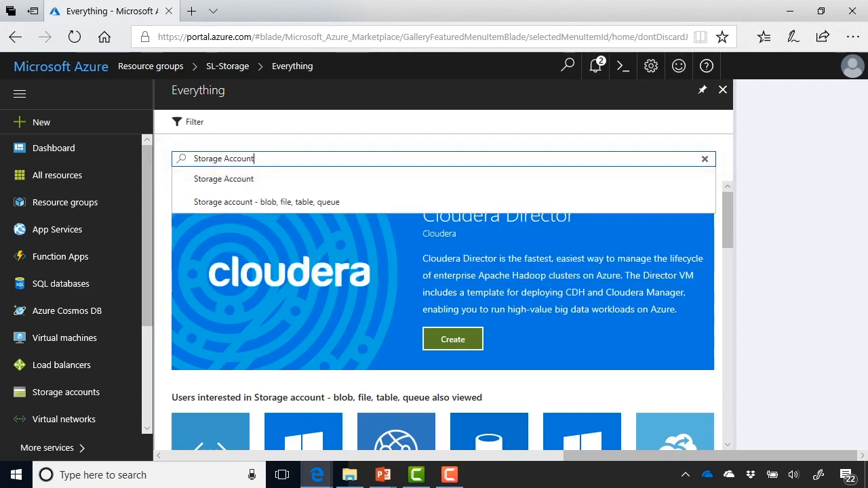
key(Down)
key(Down)
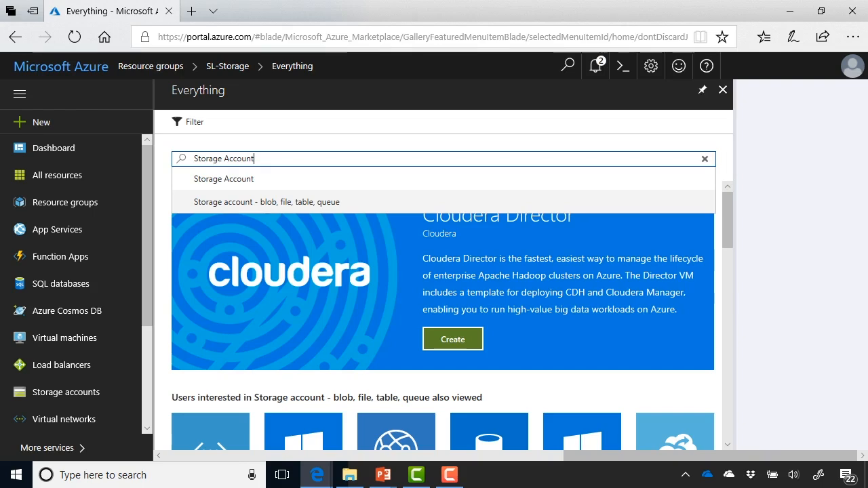
key(Return)
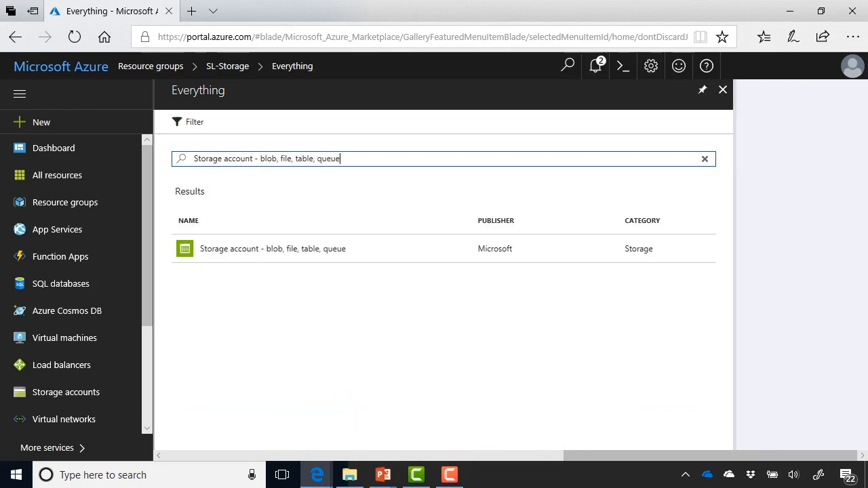
click(273, 249)
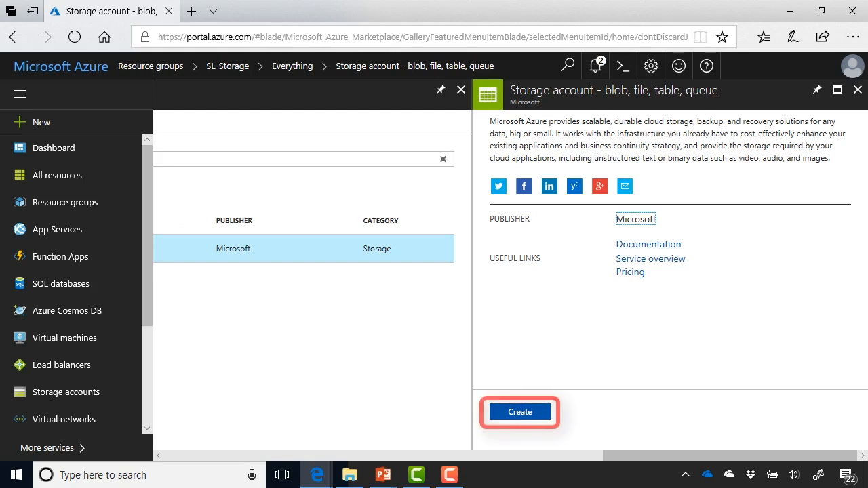
click(521, 413)
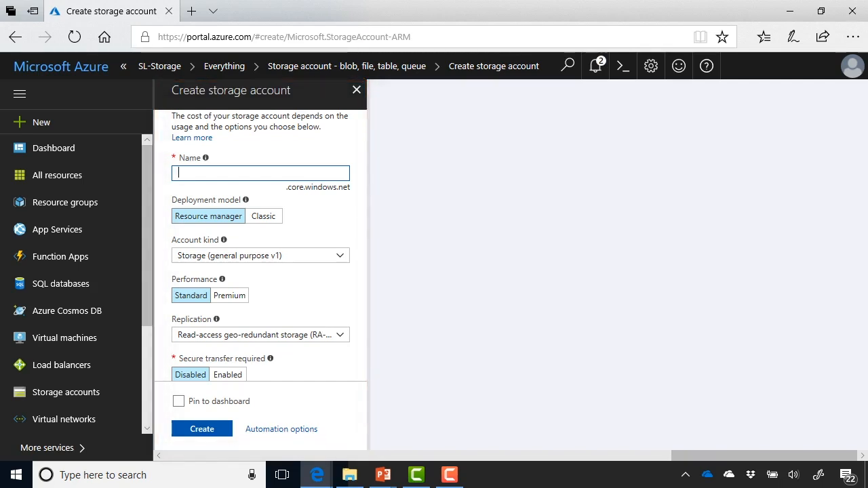
Name the storage account 'slstoragedemo' and choose StorageV2 (general purpose v2) as account kind
text(slstoragedemo)
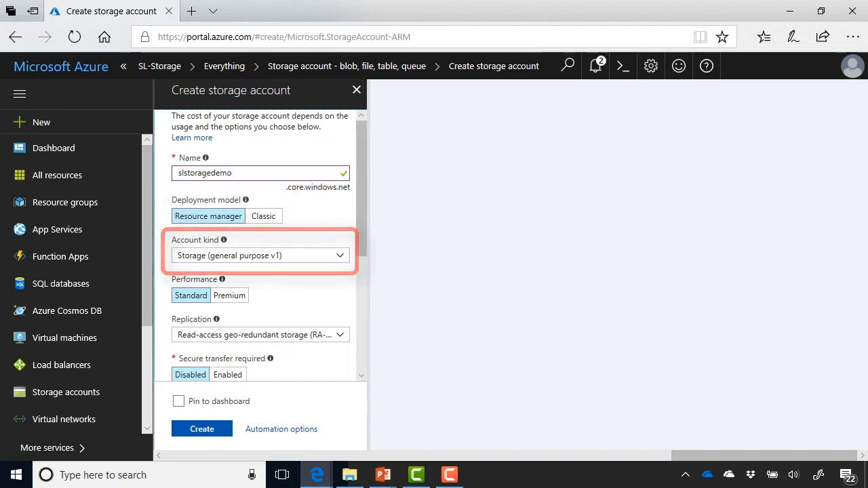
click(339, 255)
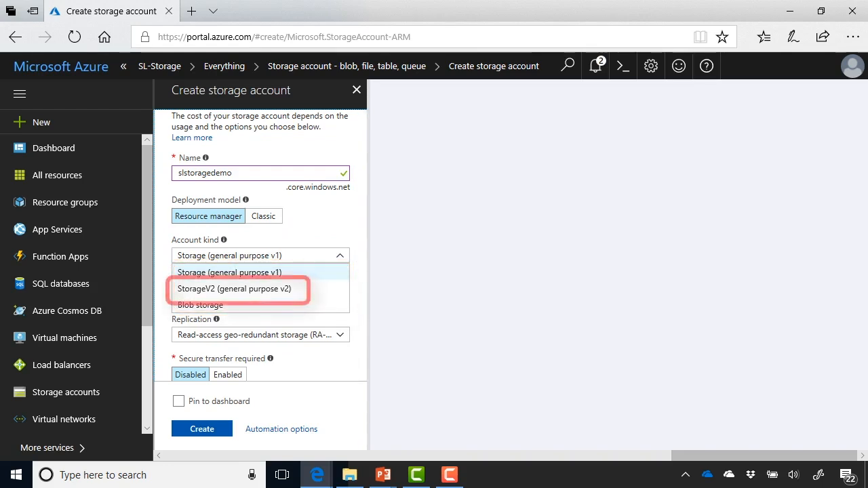
click(234, 289)
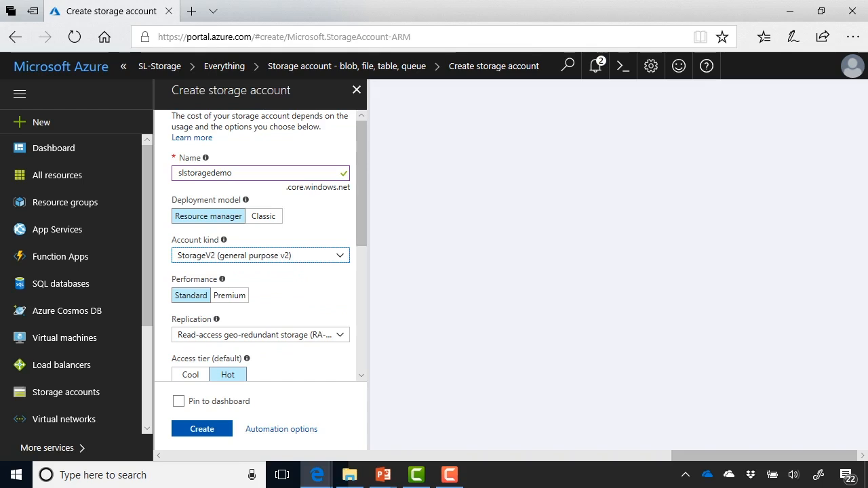
scroll(260, 244, down, 2)
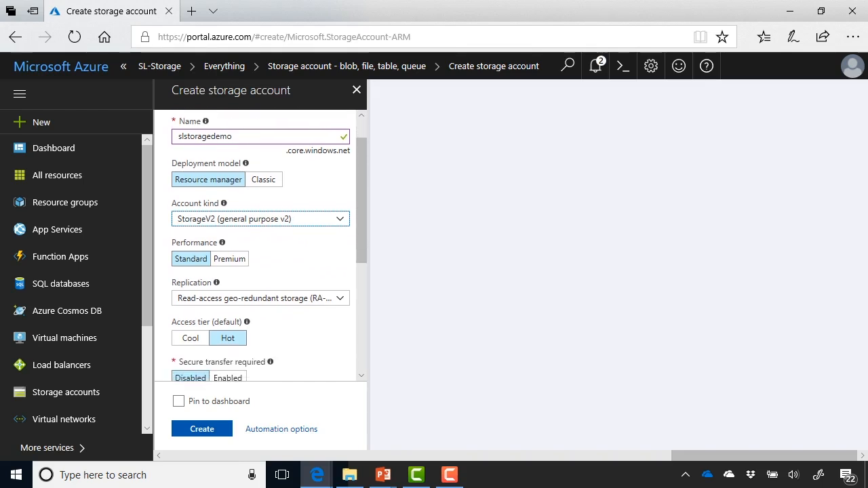
scroll(260, 244, down, 1)
Switch account kind to general purpose v1, then back to StorageV2 (general purpose v2)
click(305, 245)
click(261, 196)
click(229, 212)
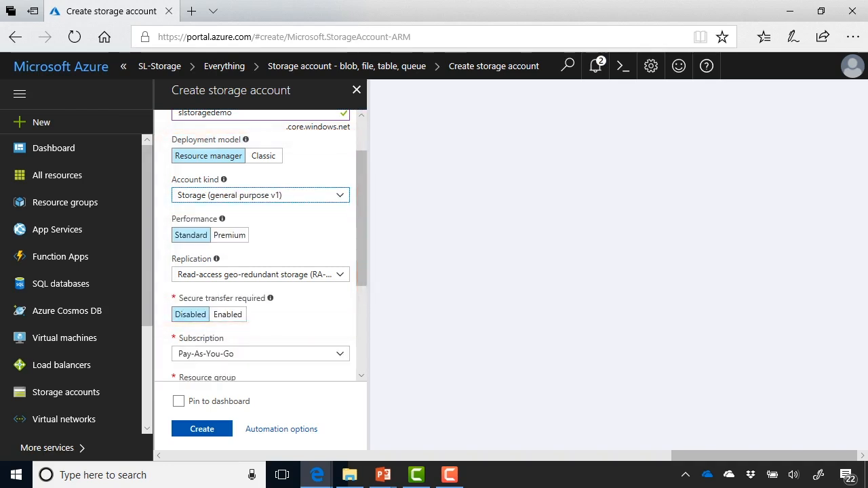
click(260, 195)
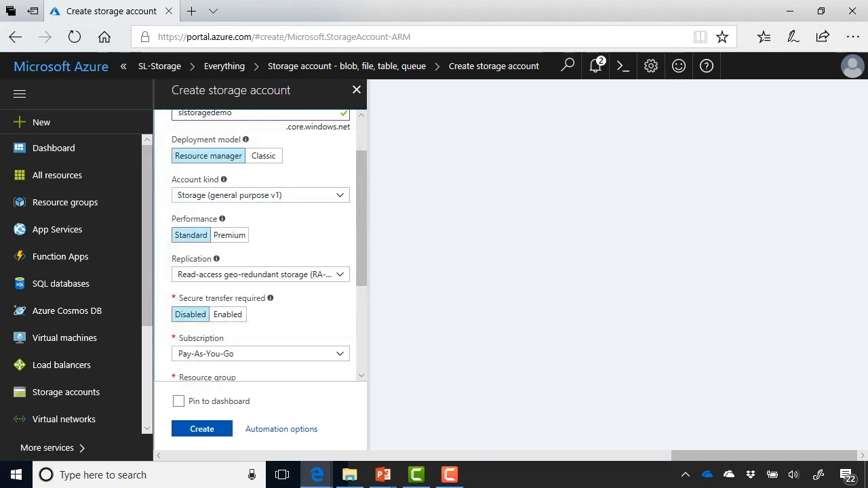
click(233, 228)
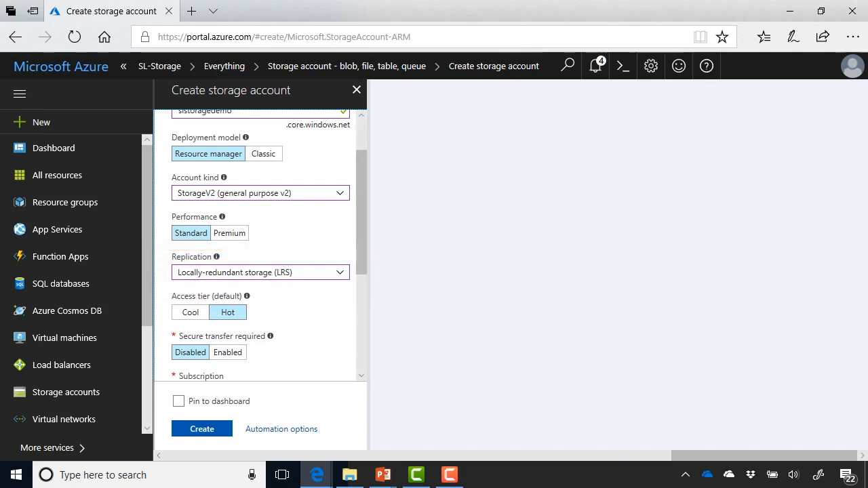
click(340, 272)
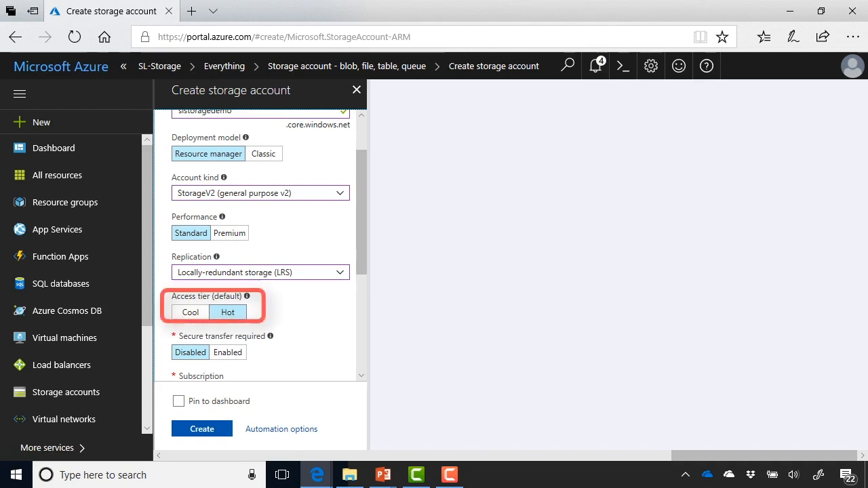
scroll(265, 244, down, 1)
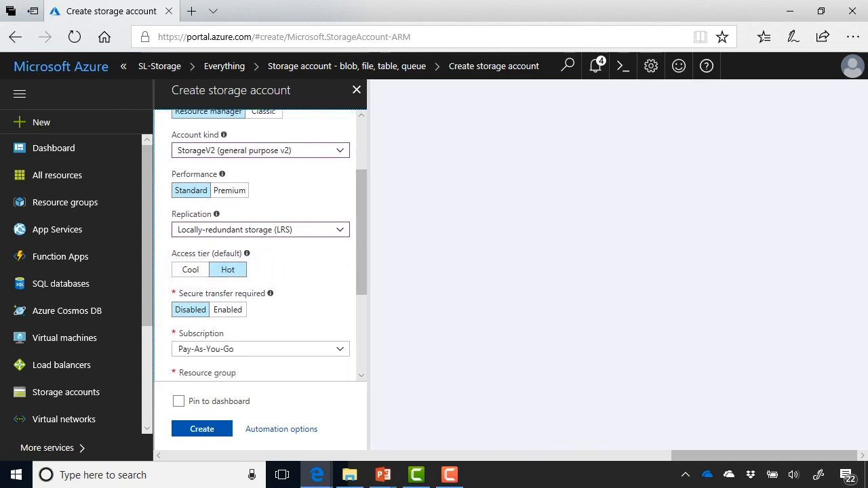
scroll(260, 244, down, 1)
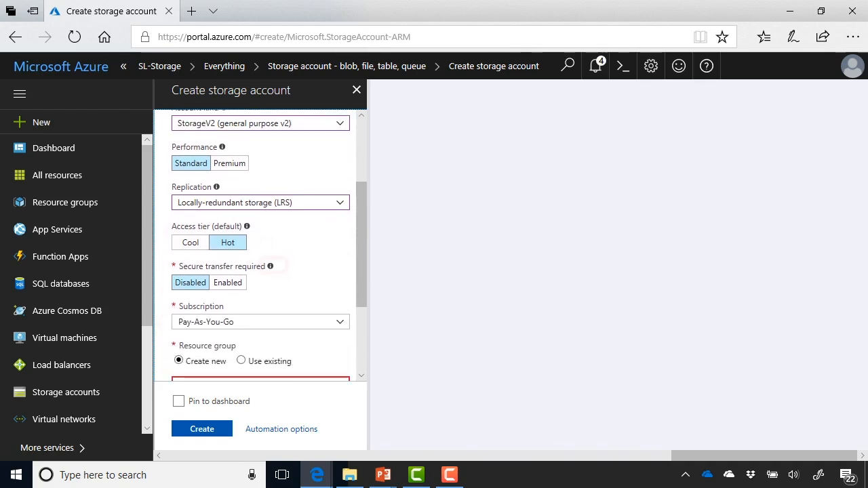
mouse_move(270, 266)
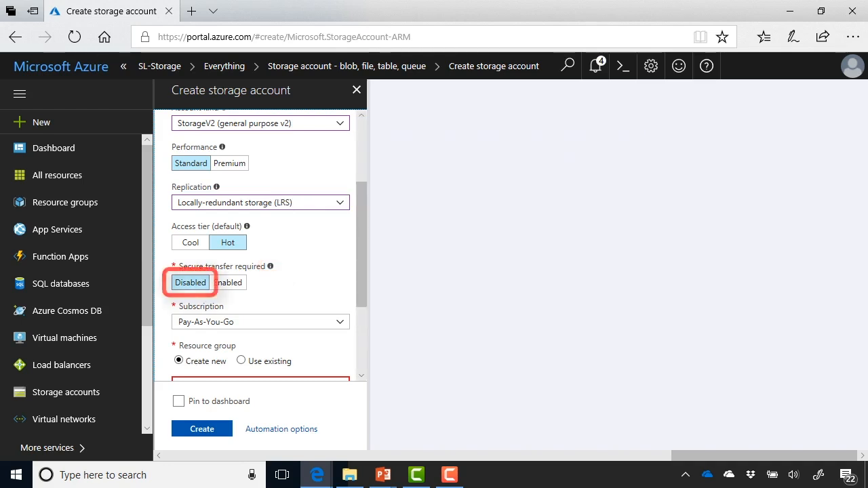
Set the resource group to the existing SL-Storage group
scroll(260, 245, down, 2)
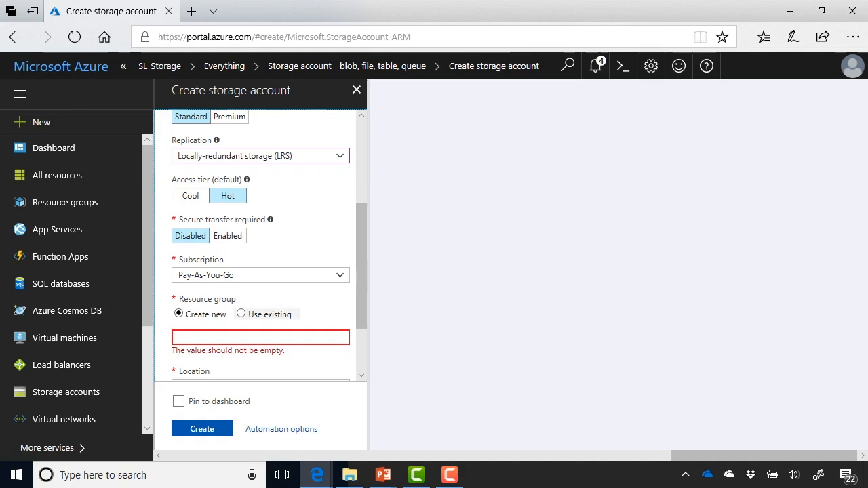
click(242, 313)
click(251, 338)
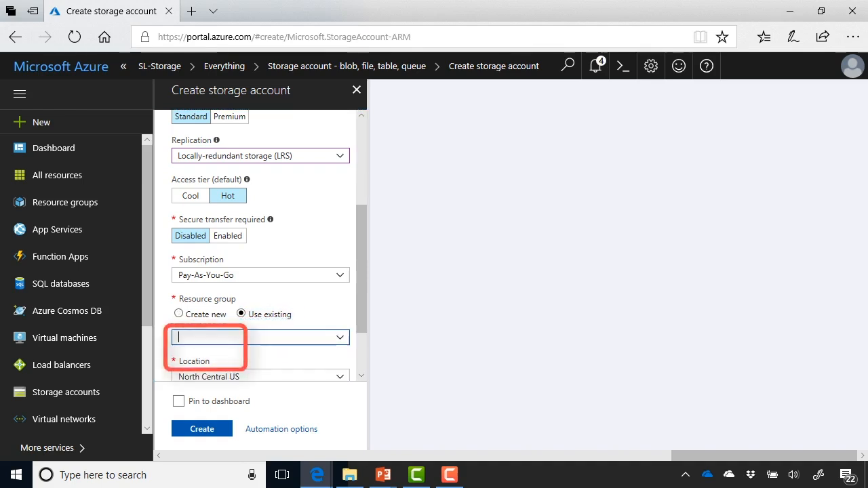
text(SL-)
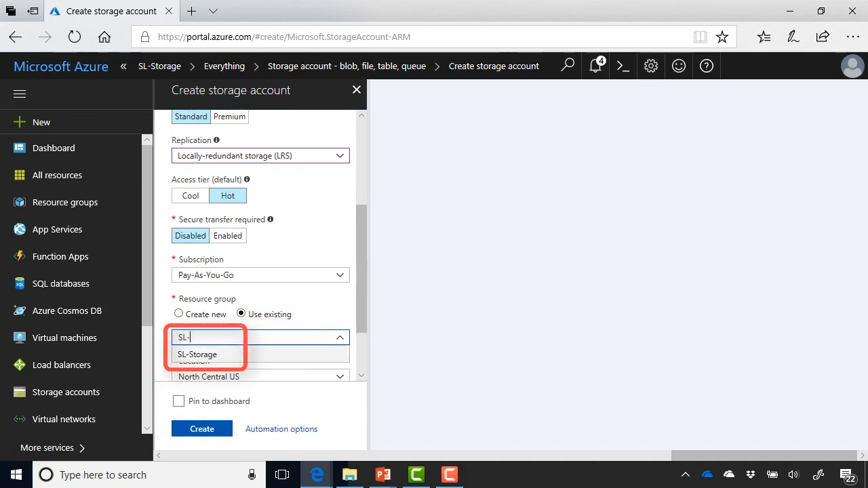
click(197, 355)
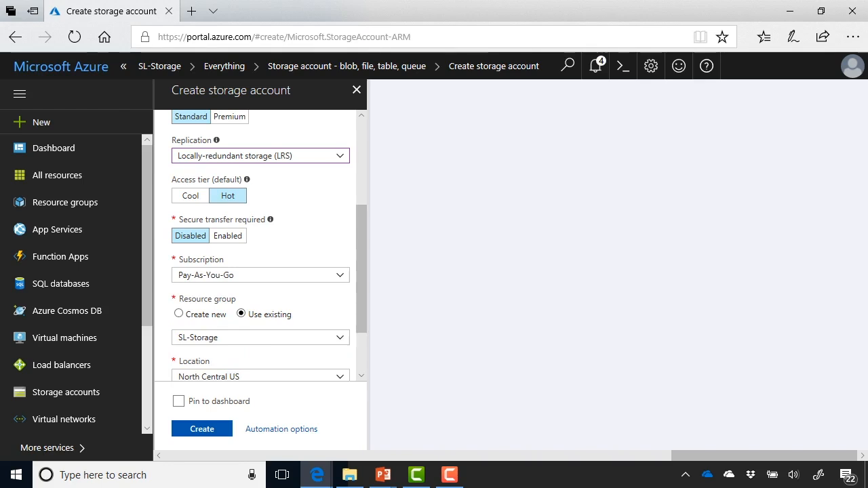
scroll(264, 244, down, 2)
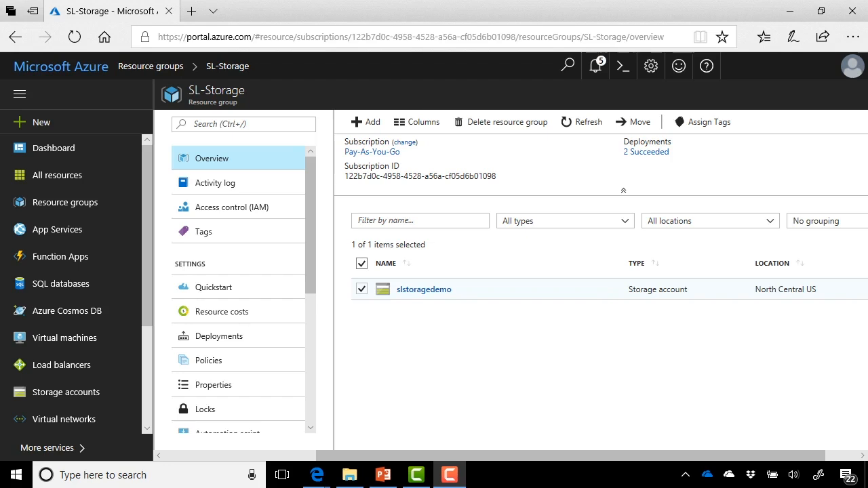
Open the slstoragedemo storage account from the SL-Storage resource list
click(424, 289)
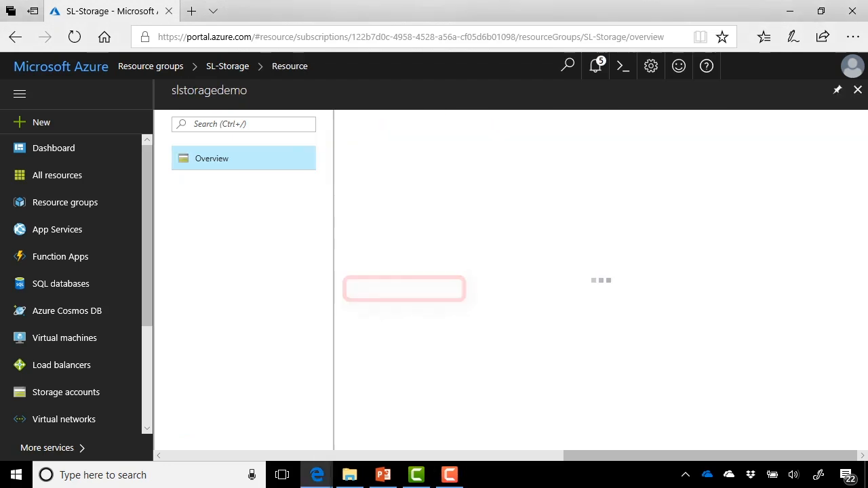